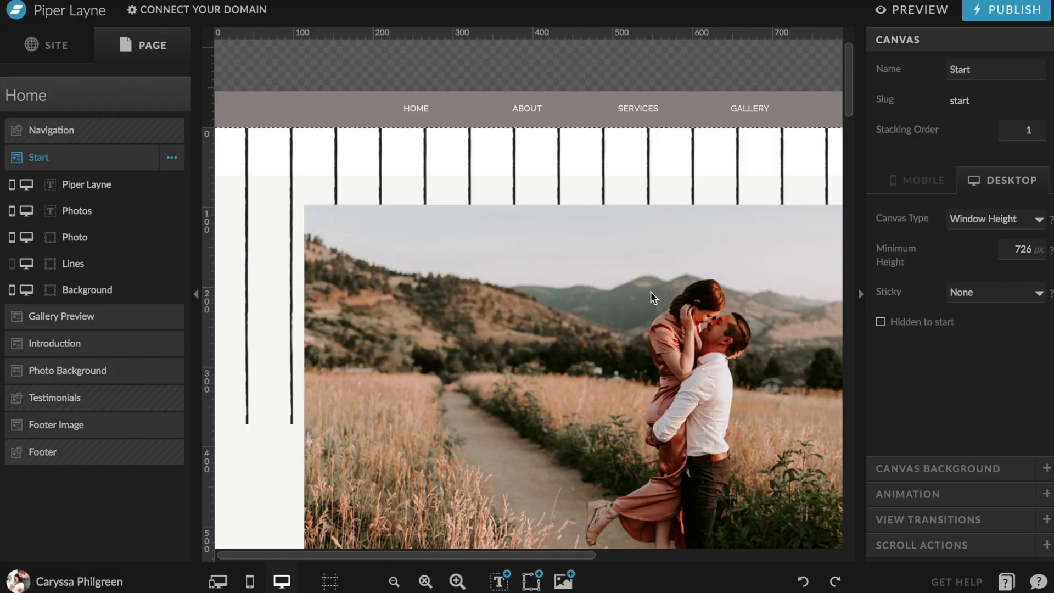
Select the Start section photo and pick a replacement from its image library.
scroll(652, 297, "right", 5)
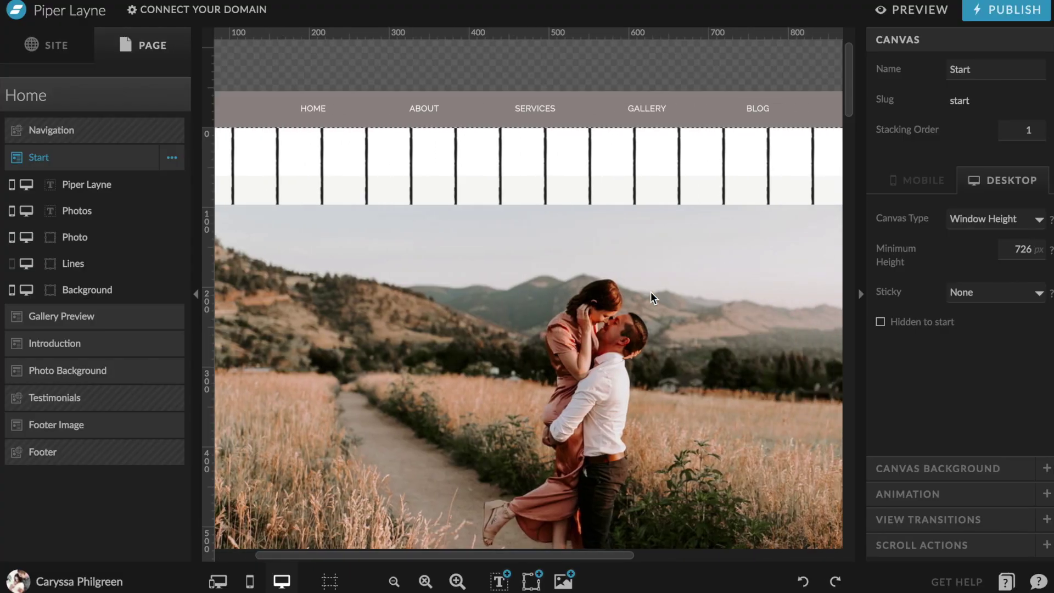
left_click(652, 293)
left_click(950, 40)
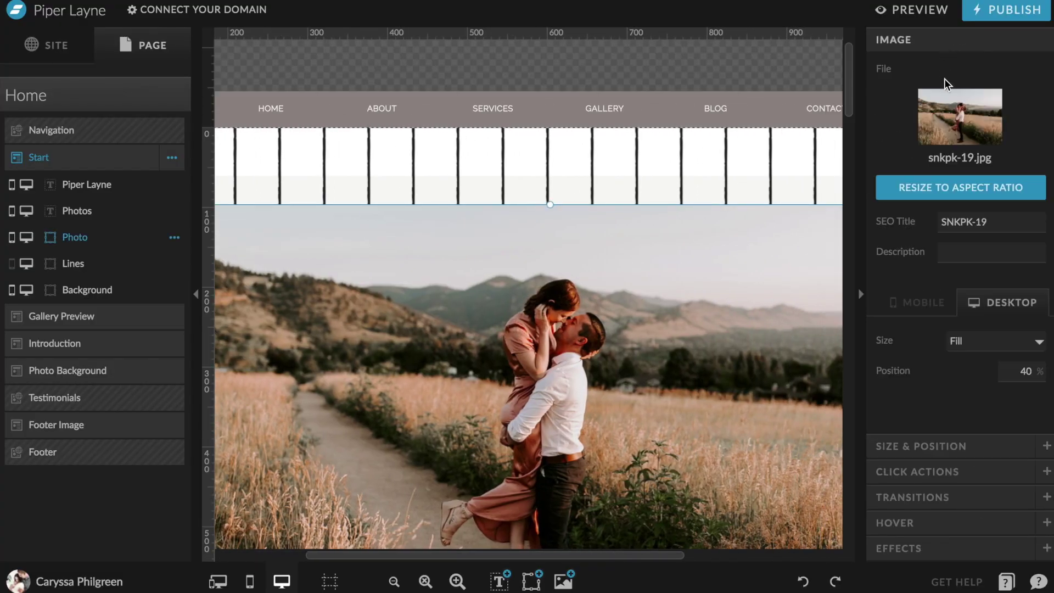
double_click(786, 217)
left_click(817, 351)
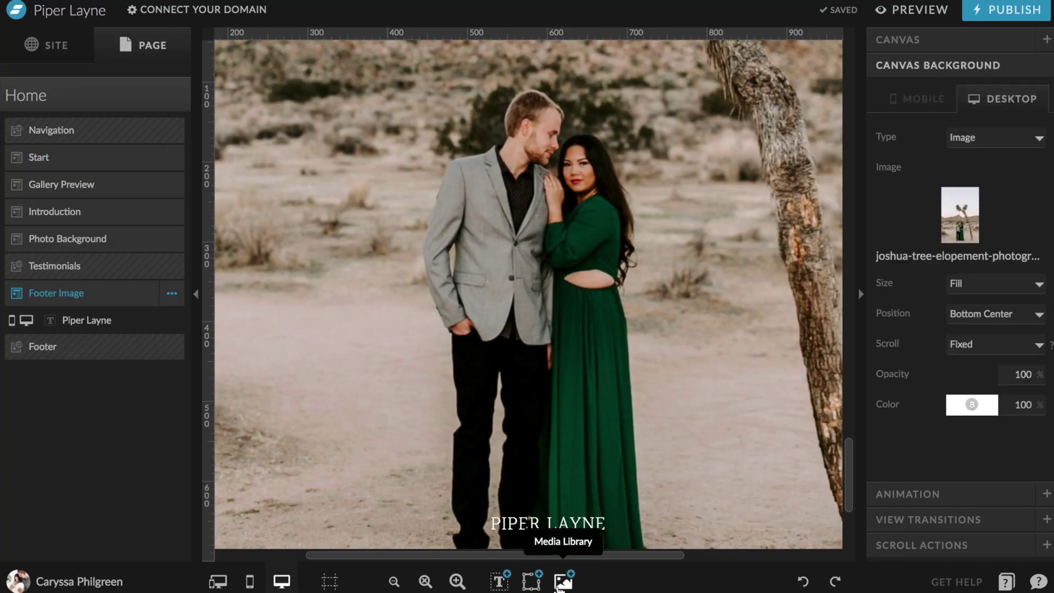
Place untitled shoot-3262.jpg from the Media Library into the footer image and shift it left.
left_click(562, 581)
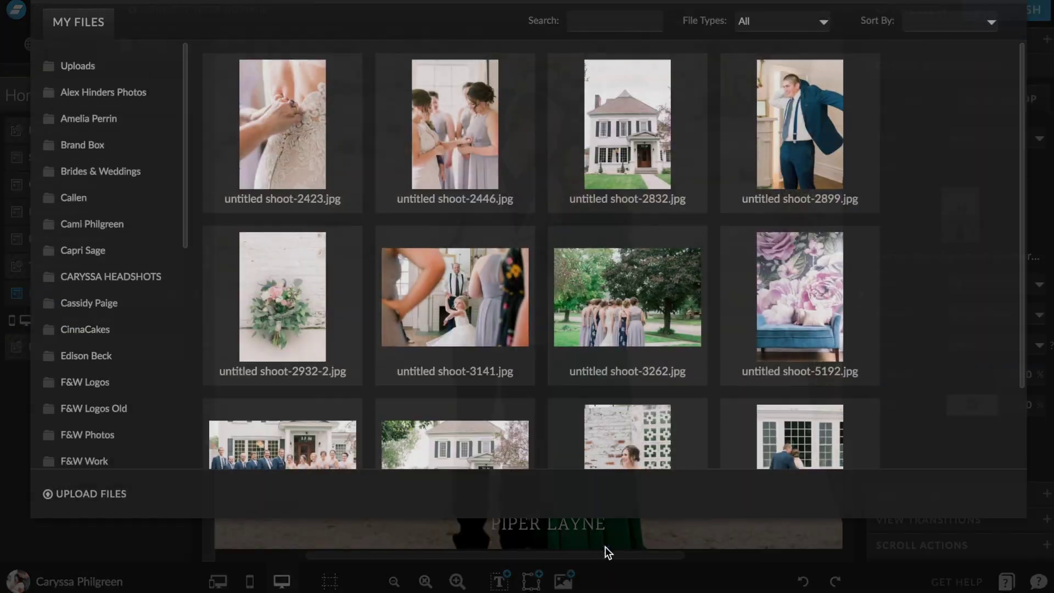
left_click(563, 294)
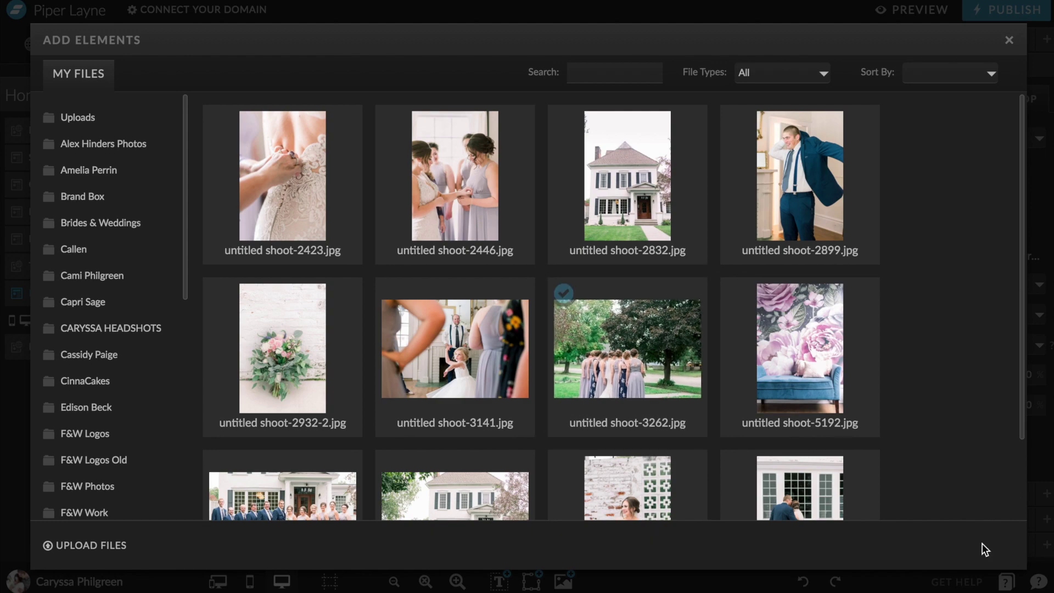
left_click(983, 545)
left_click_drag(821, 118, 623, 158)
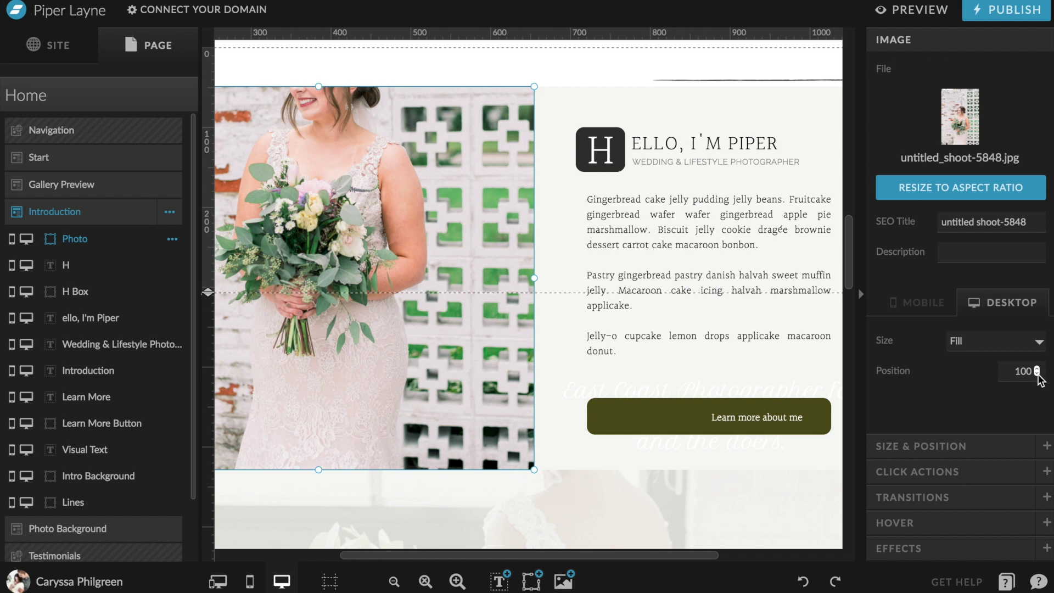
Keep the Introduction photo on Fill and lower its crop position to show the bride's face.
left_click(1031, 346)
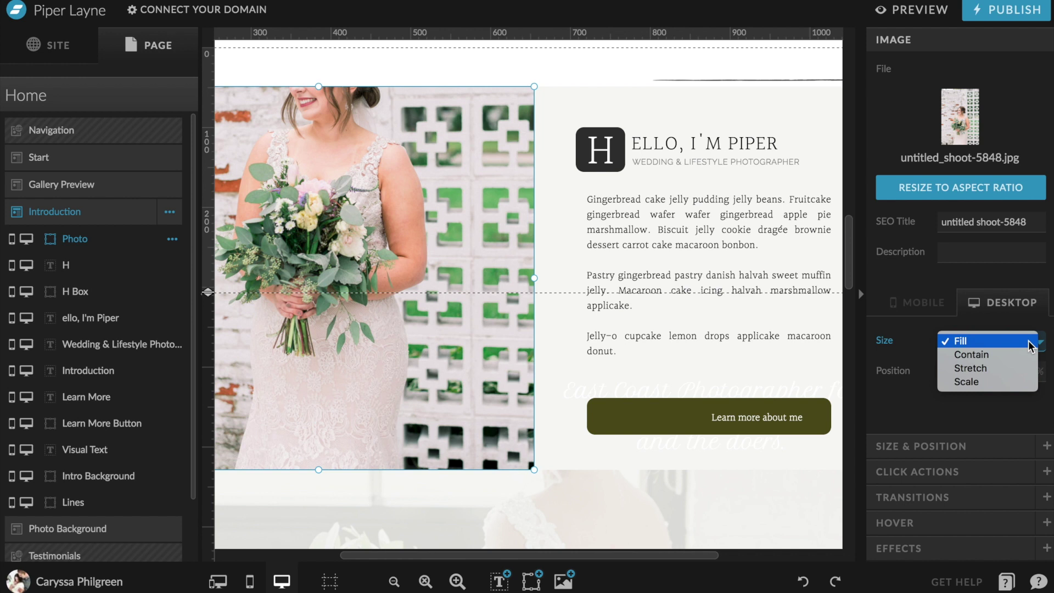
left_click(1031, 343)
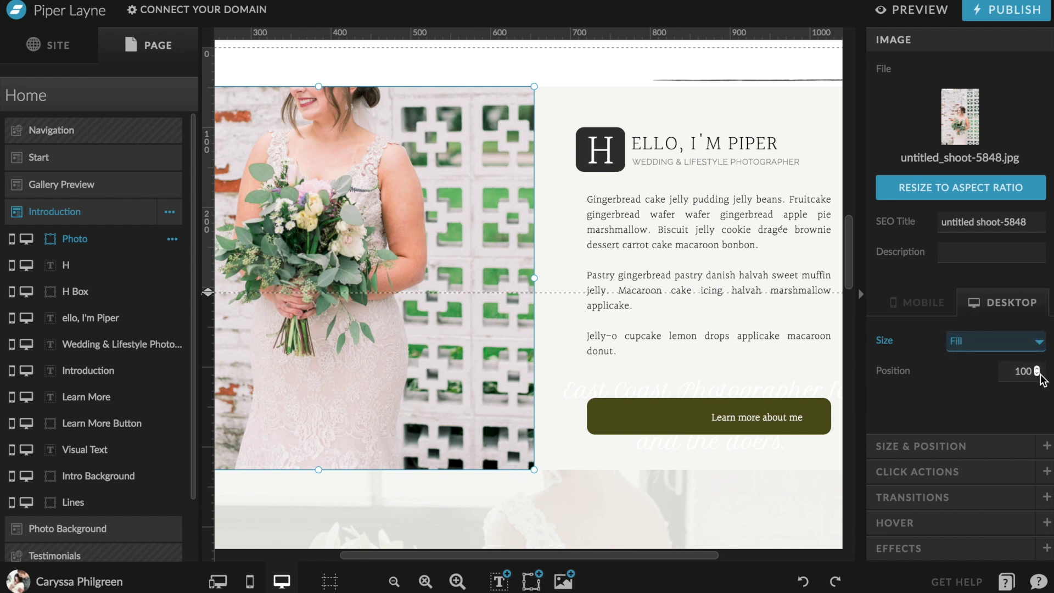
left_click(1037, 375)
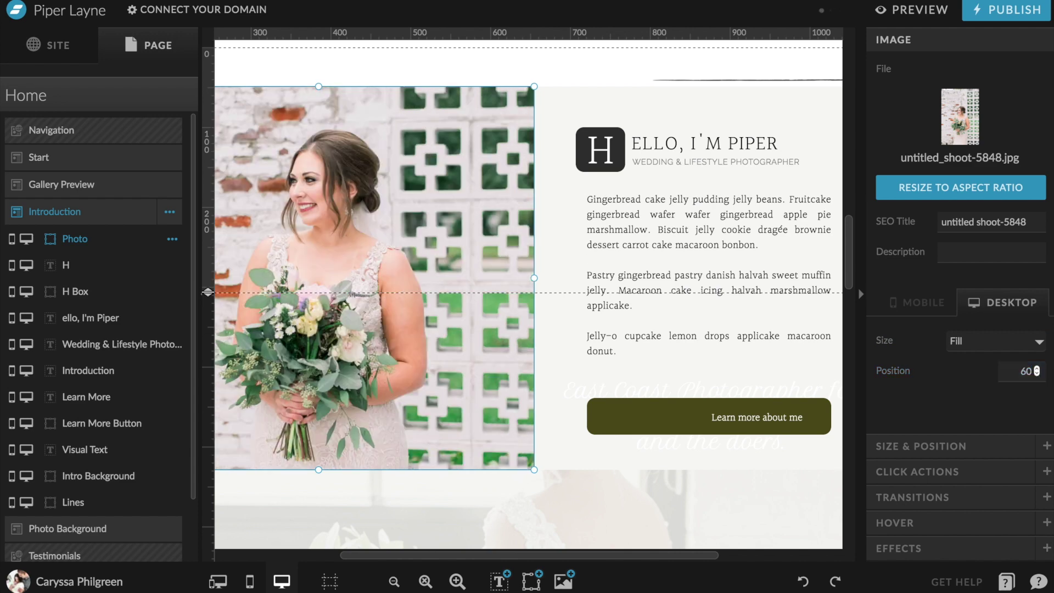
Change the Introduction photo's image size from Fill to Contain.
left_click(1008, 353)
left_click(992, 356)
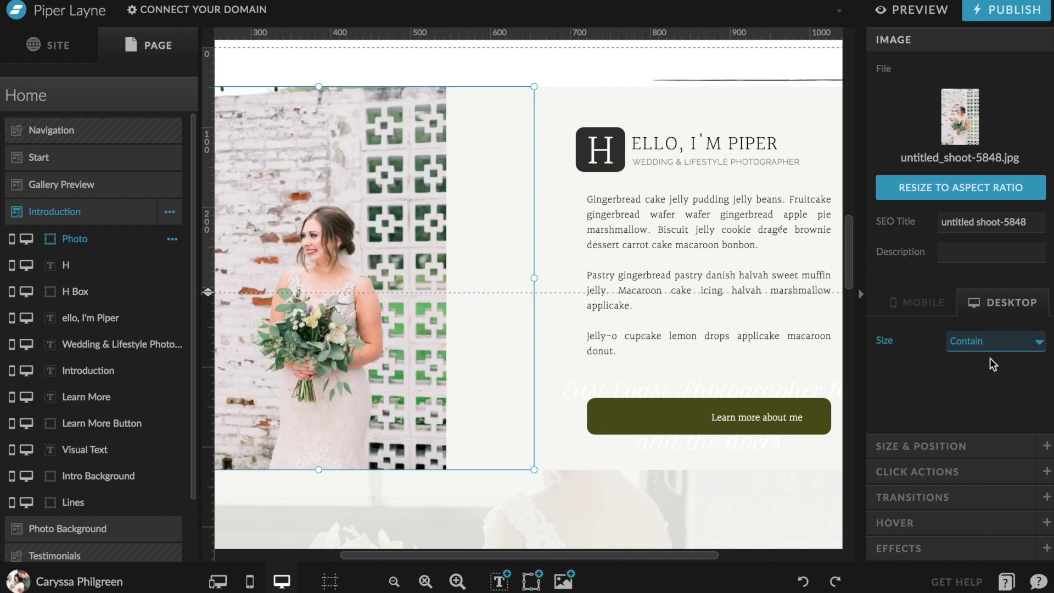
scroll(707, 375, "left", 3)
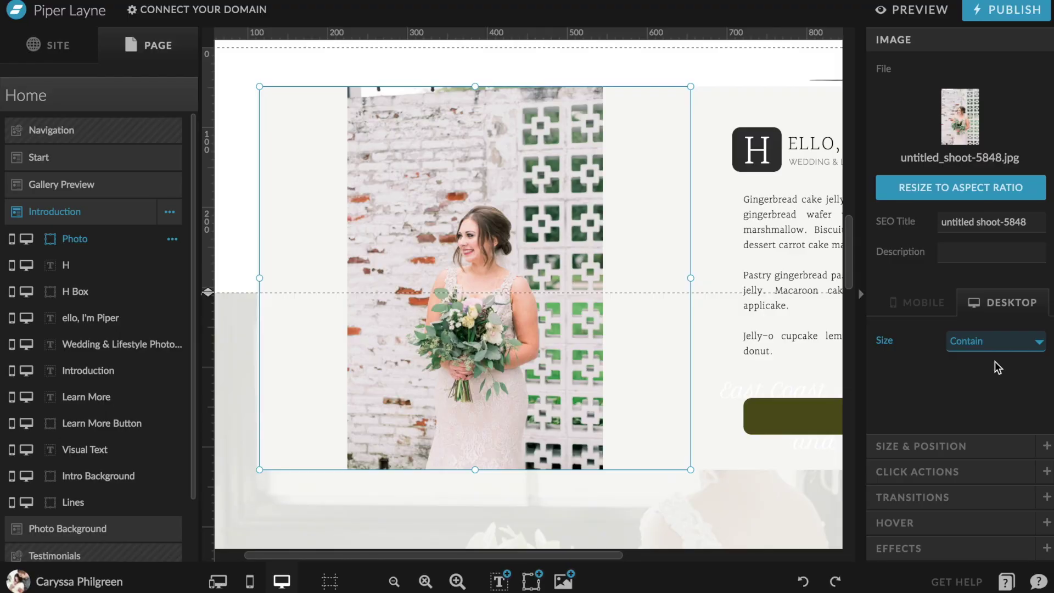
Try Stretch, then set the Introduction photo's size to Scale at 200 percent.
left_click(969, 337)
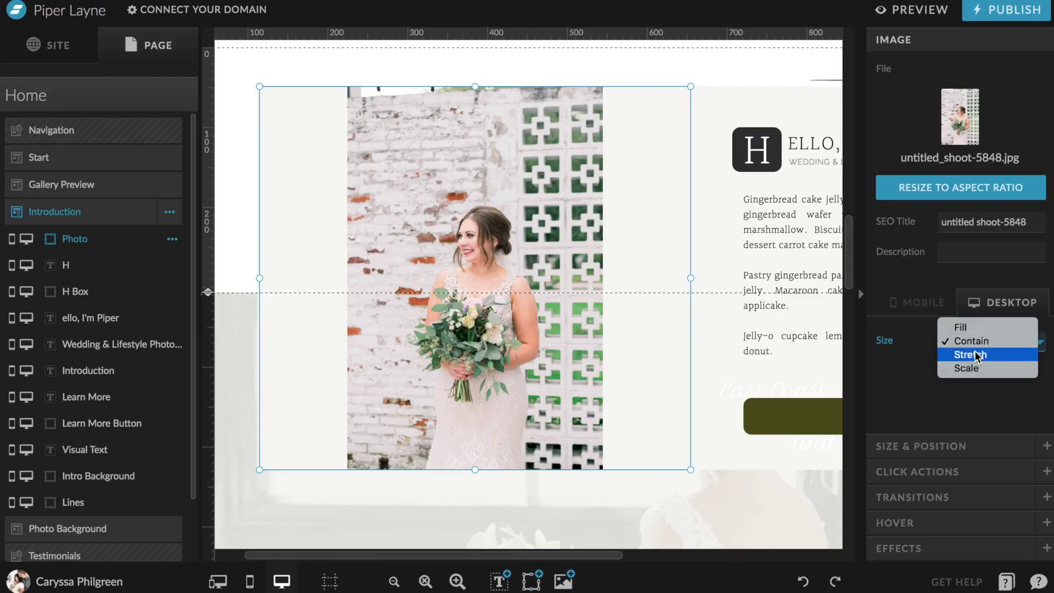
left_click(977, 353)
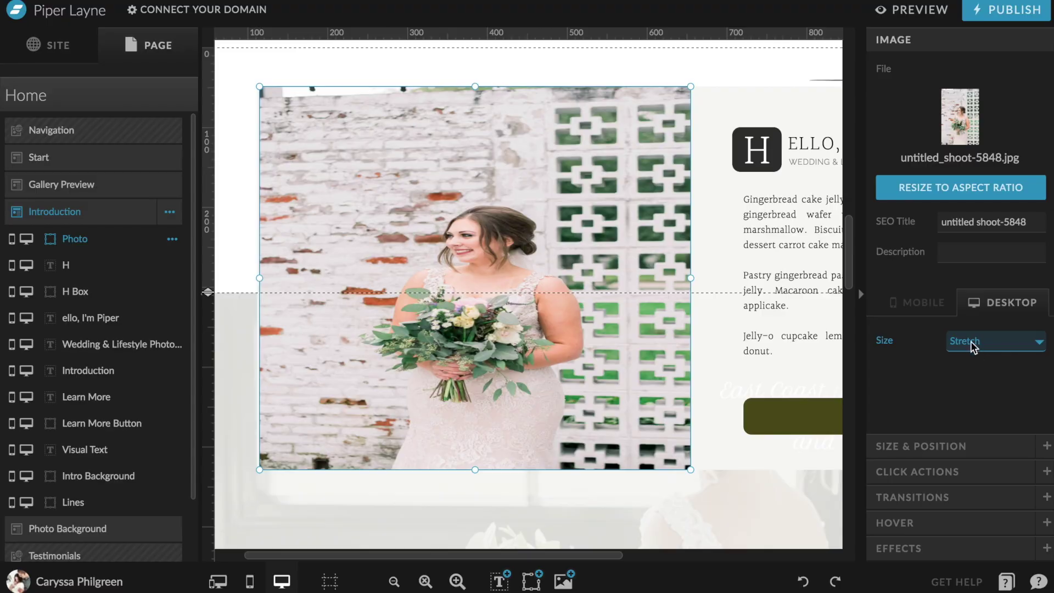
left_click(972, 343)
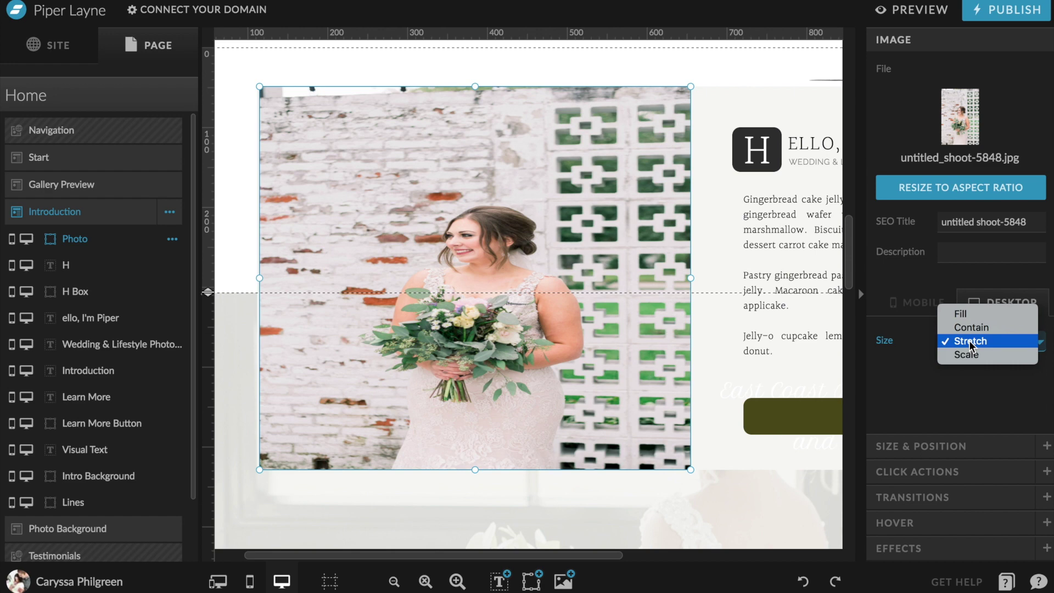
left_click(967, 354)
double_click(1014, 370)
type("200")
key("Tab")
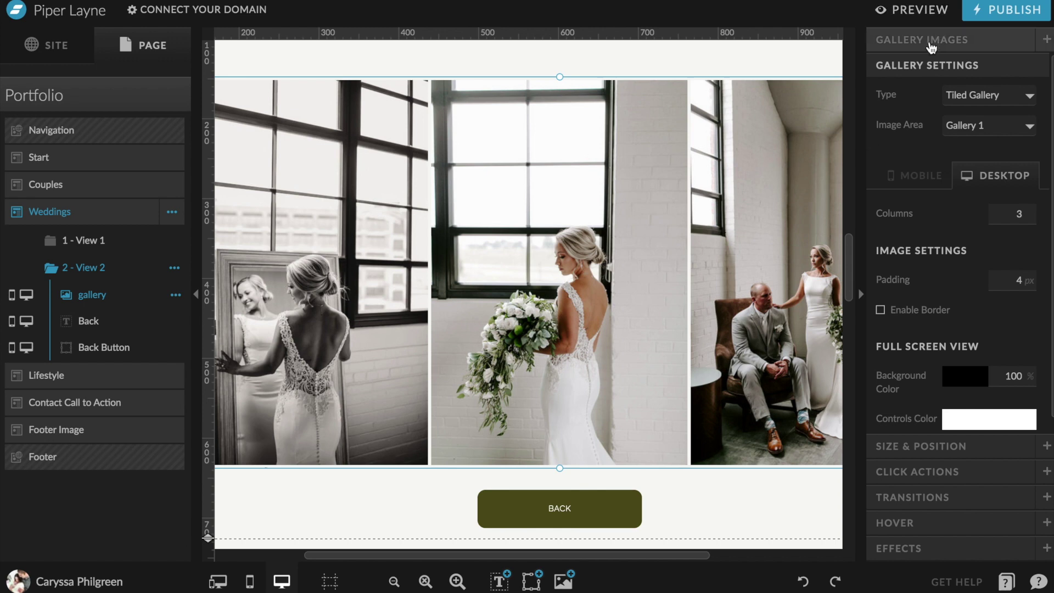
Open the Weddings gallery's image manager and delete all existing images.
left_click(931, 42)
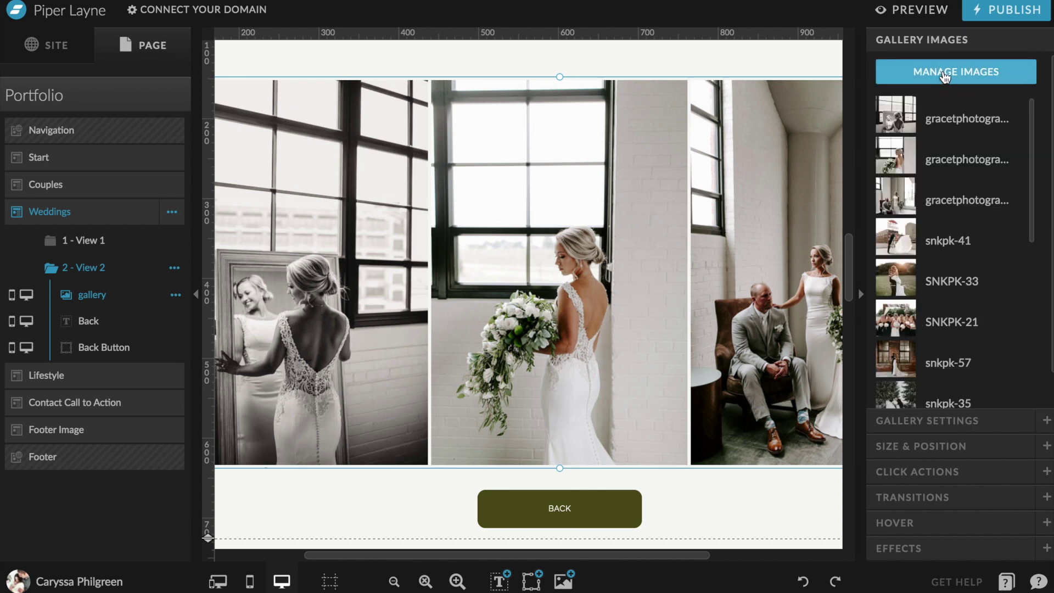
left_click(944, 76)
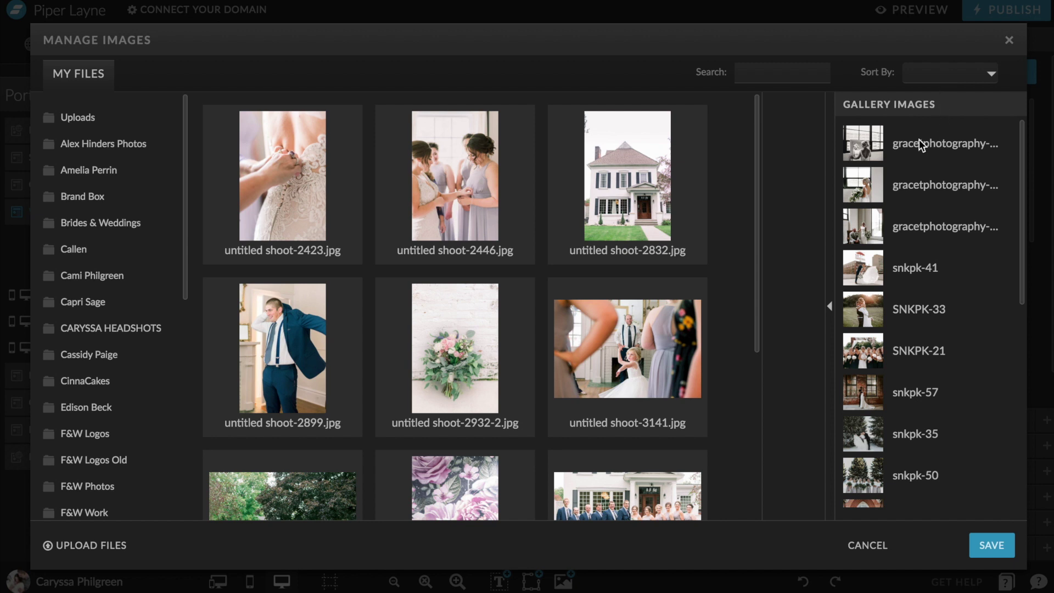
scroll(919, 139, "down", 5)
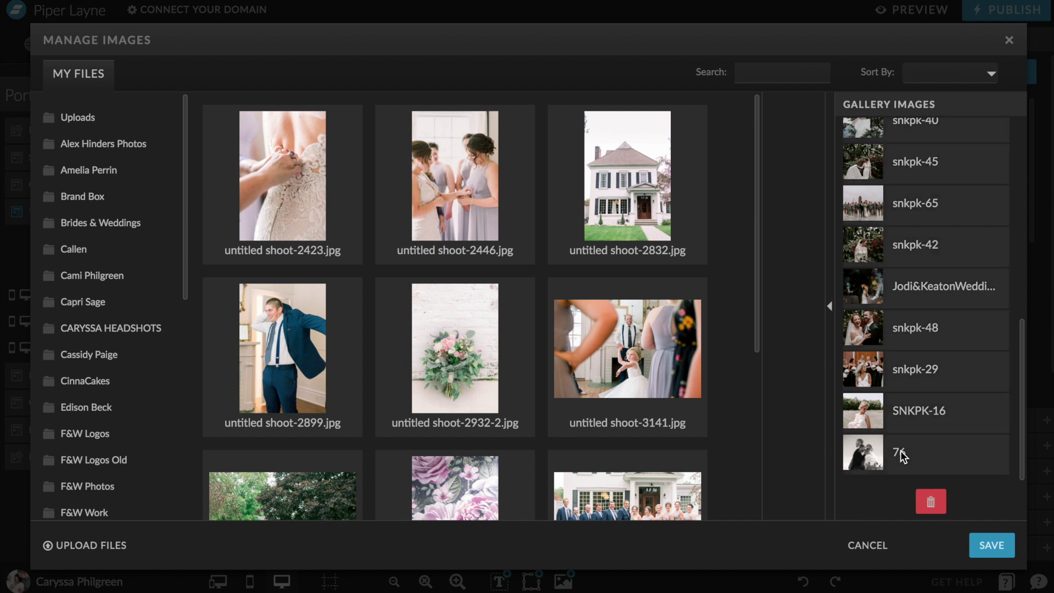
left_click(932, 502)
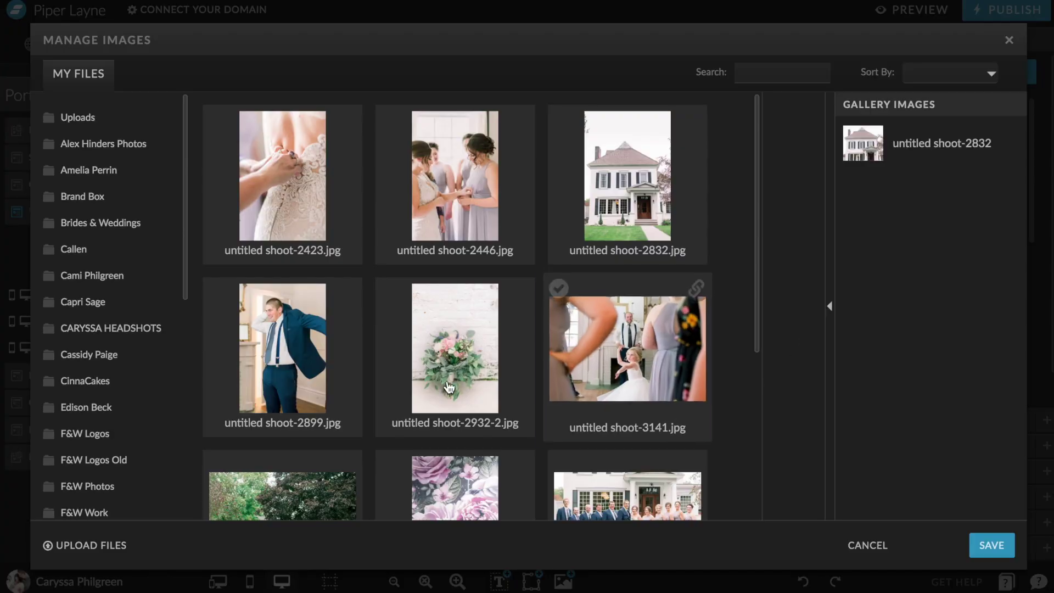
Add untitled shoot-2932-2 and untitled shoot-5192, then move 5192 above 2932-2.
left_click(497, 379)
left_click(794, 322)
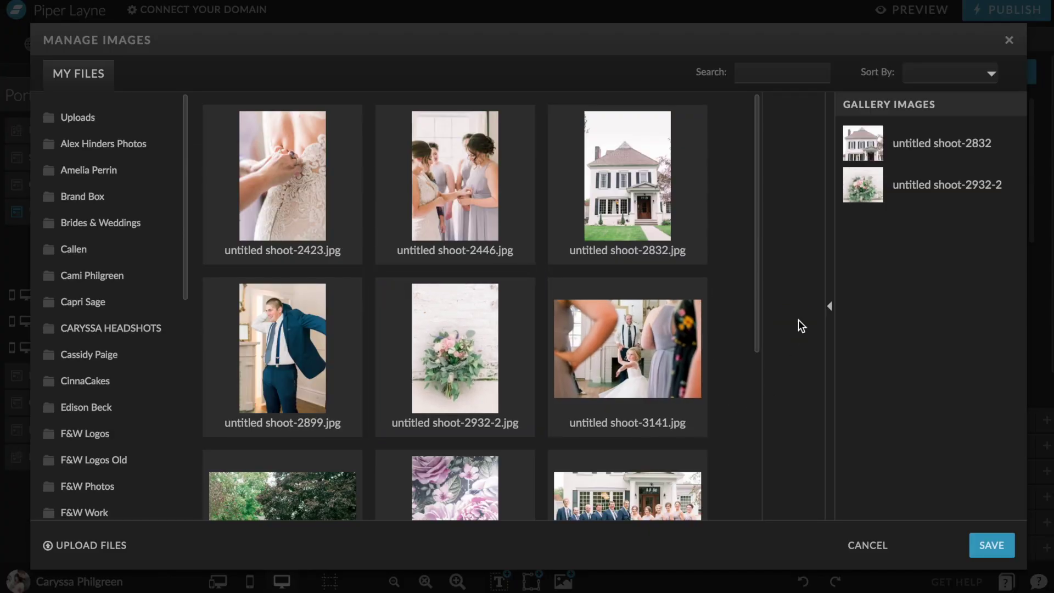
scroll(447, 264, "down", 2)
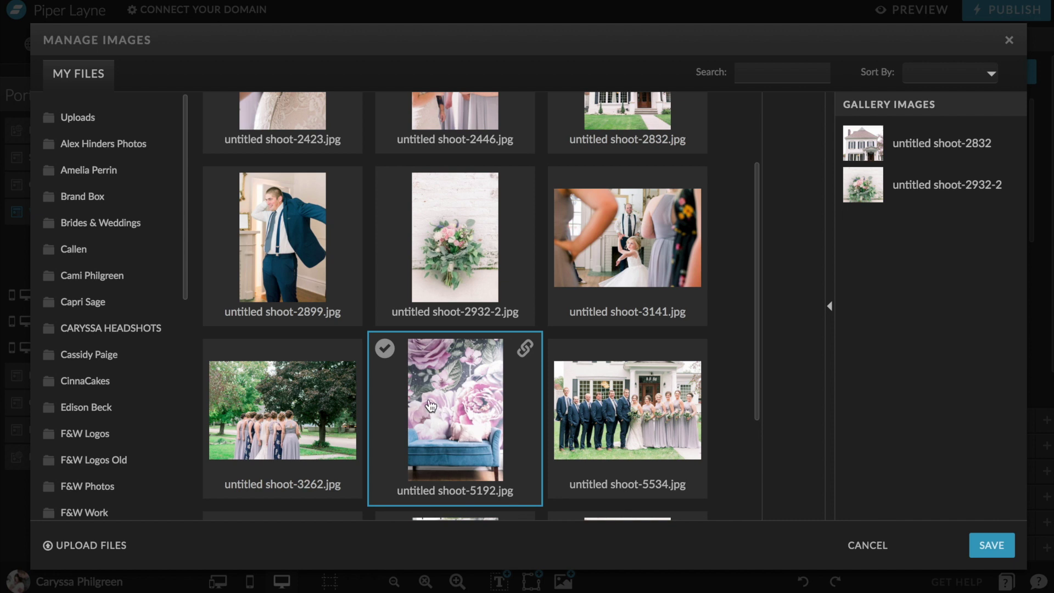
left_click(391, 357)
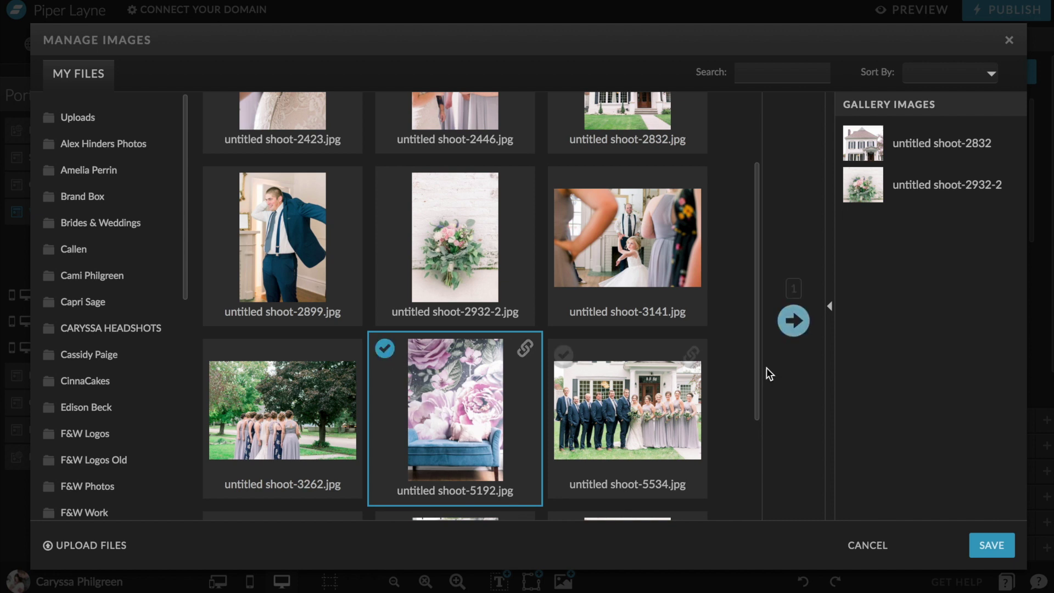
left_click(794, 321)
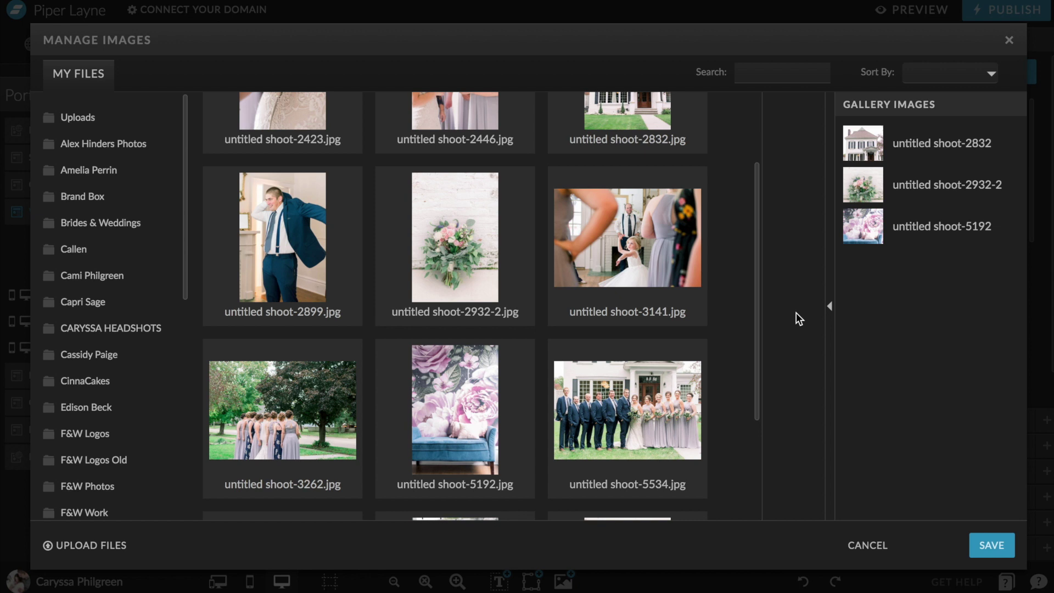
left_click_drag(942, 229, 941, 183)
Save the gallery image list and choose Gallery from the bottom toolbar's shape menu.
left_click(992, 545)
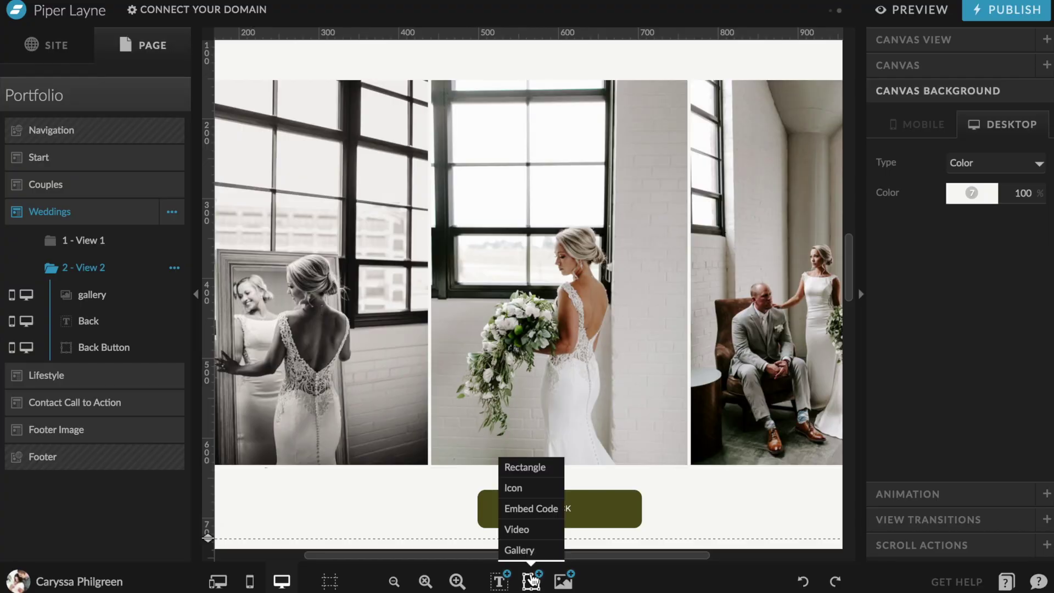
left_click(529, 554)
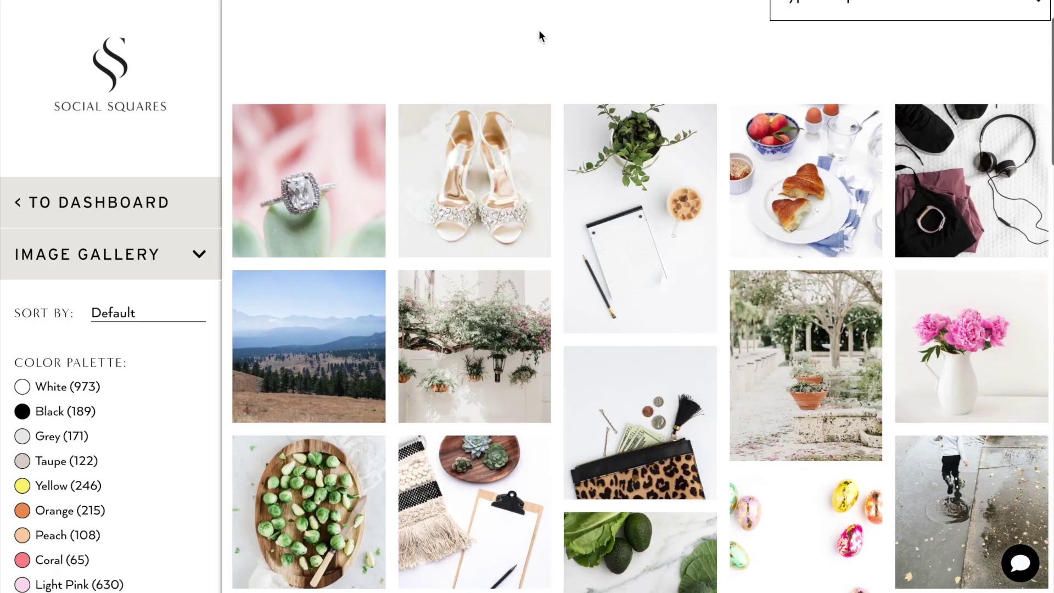
scroll(540, 36, "down", 10)
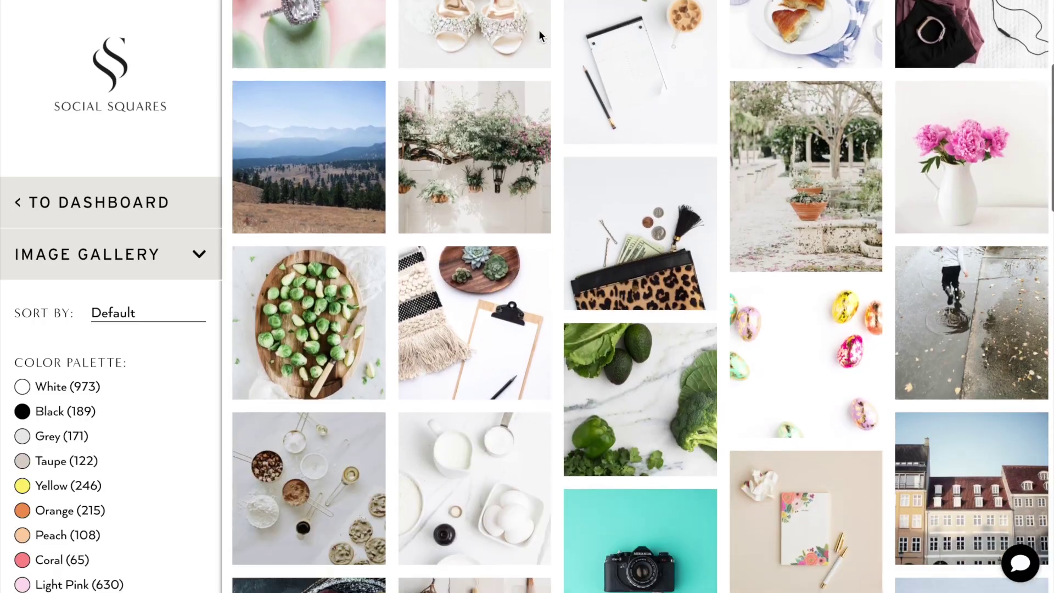
scroll(540, 36, "down", 3)
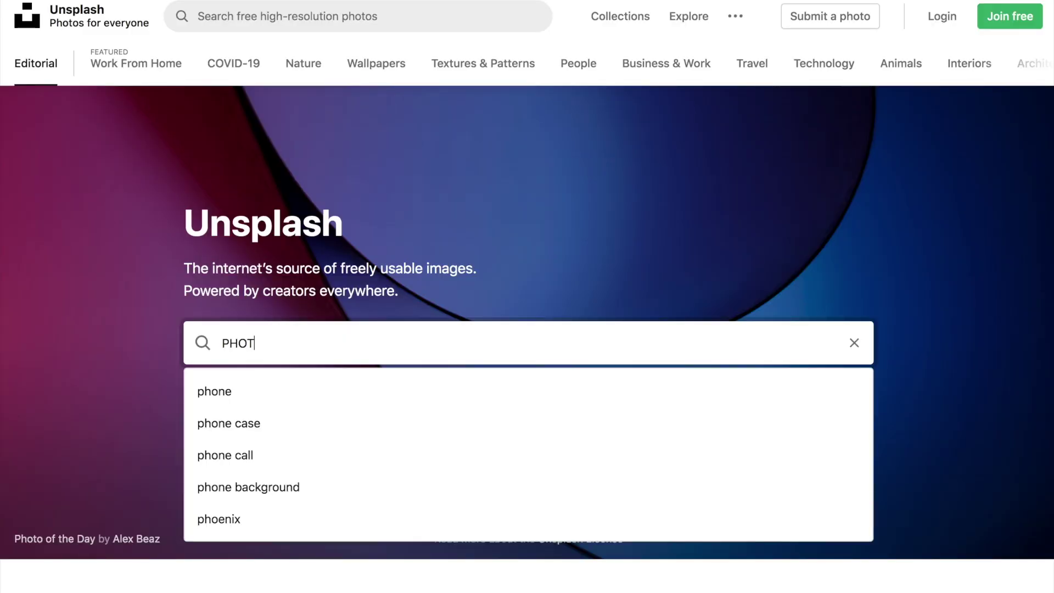
Search Unsplash for 'photography' and scroll through the photo results.
type("OTO")
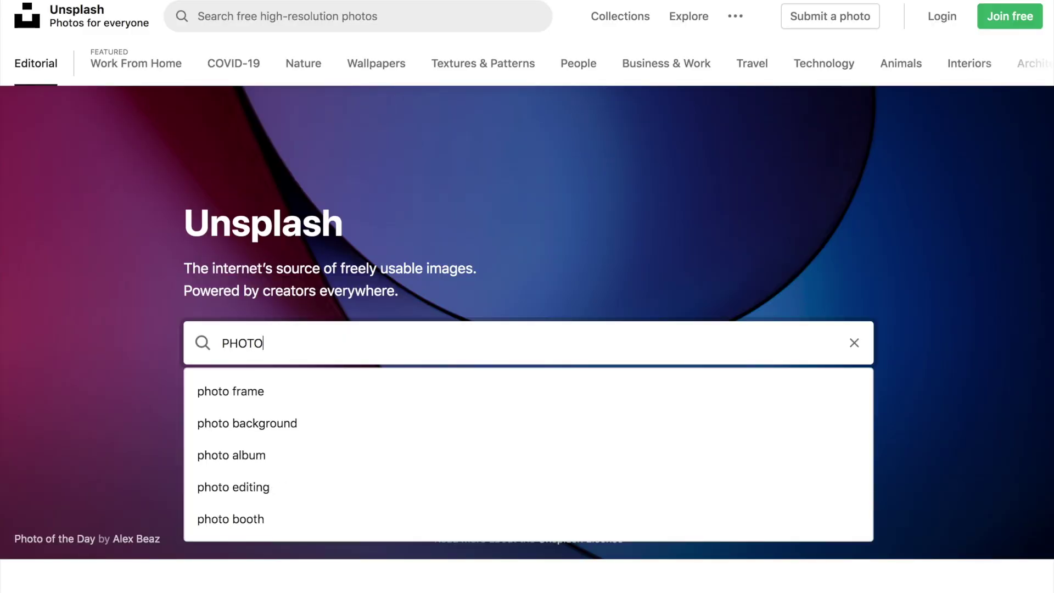
type("GRAPHY")
key("Return")
scroll(737, 205, "down", 3)
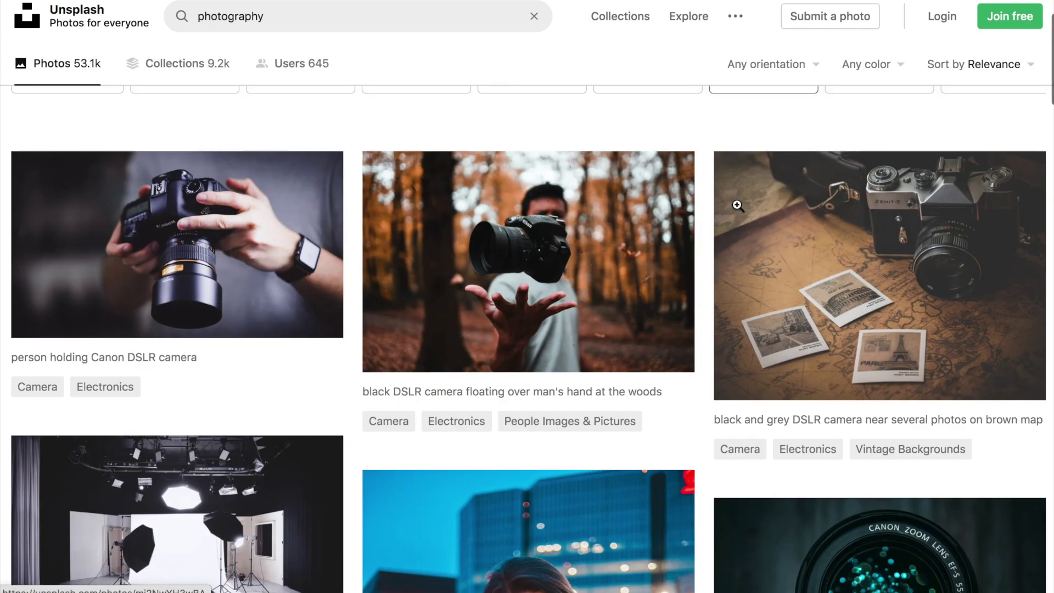
scroll(737, 205, "down", 3)
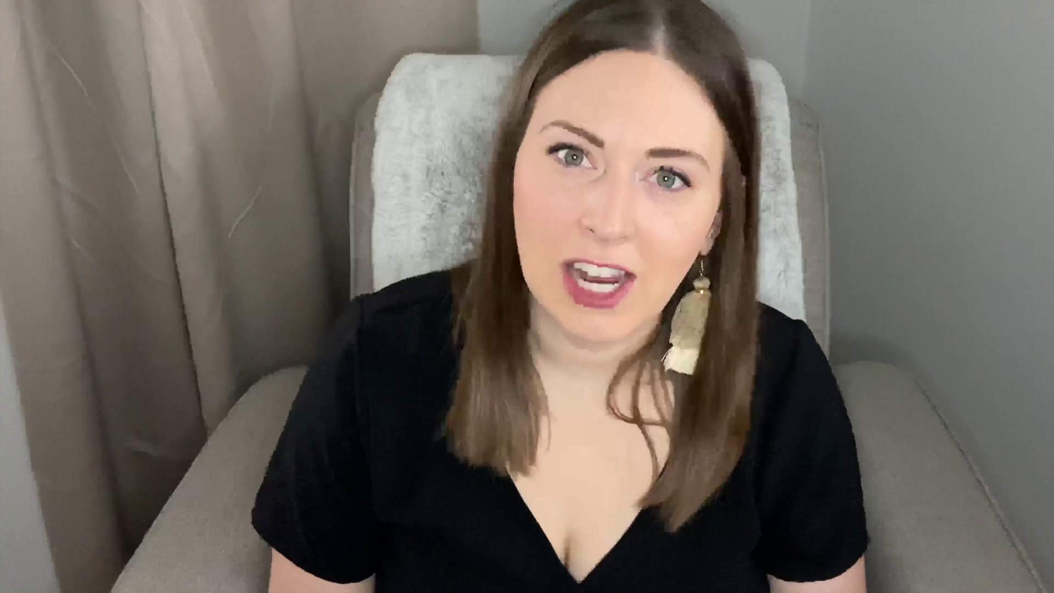